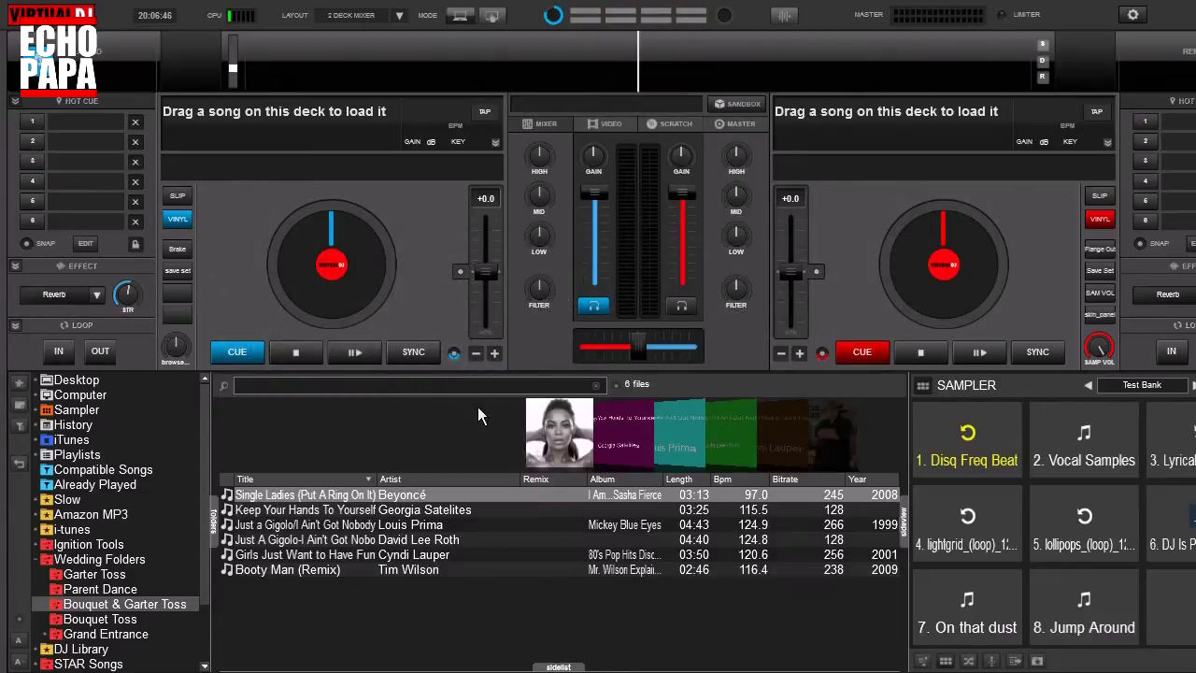
Use the Tag Editor to color Single Ladies (Put A Ring On It) dark green.
click(300, 539)
click(298, 509)
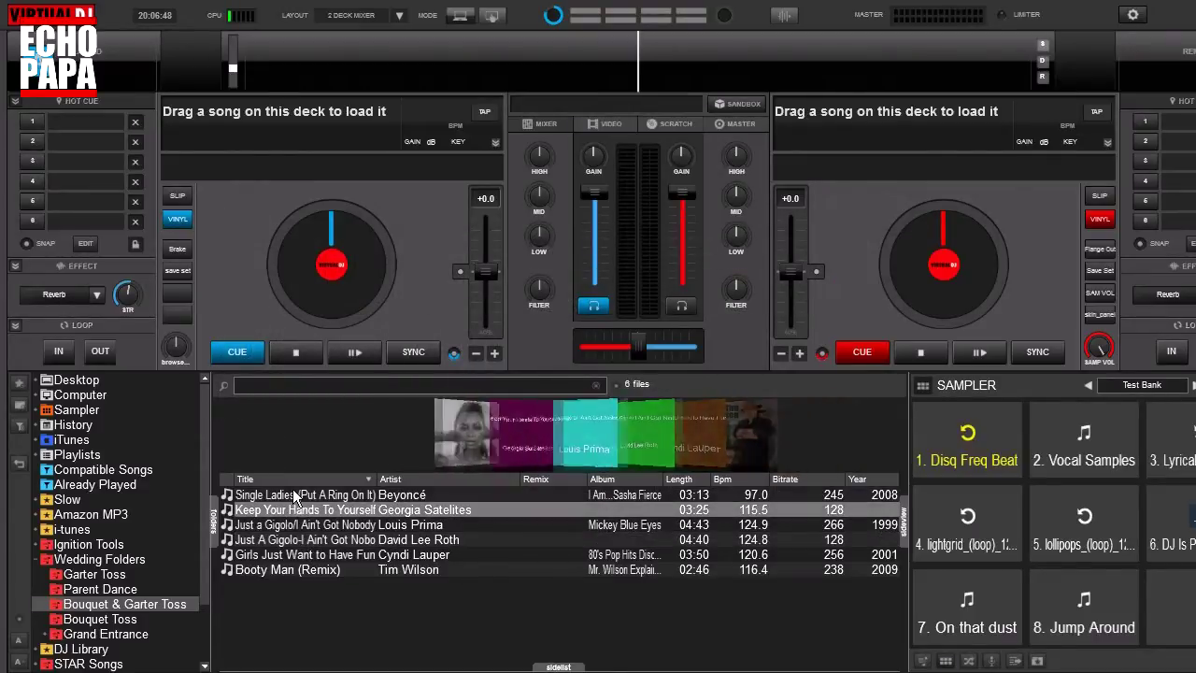
click(293, 493)
right_click(294, 494)
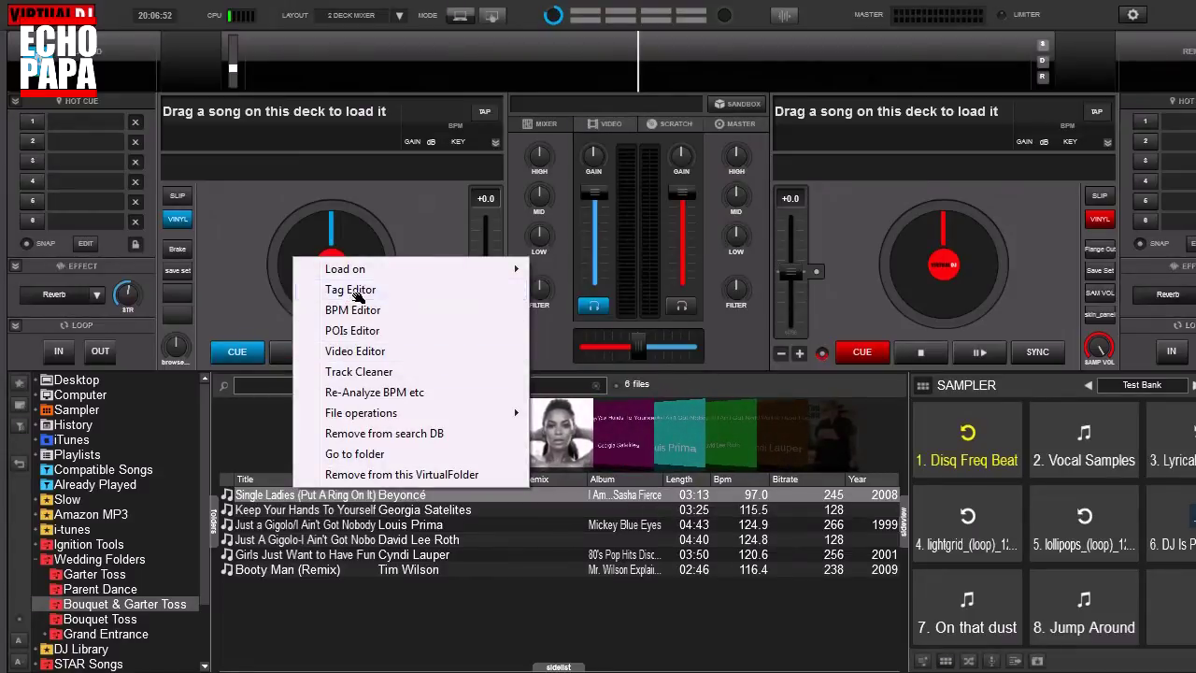
click(351, 290)
click(953, 266)
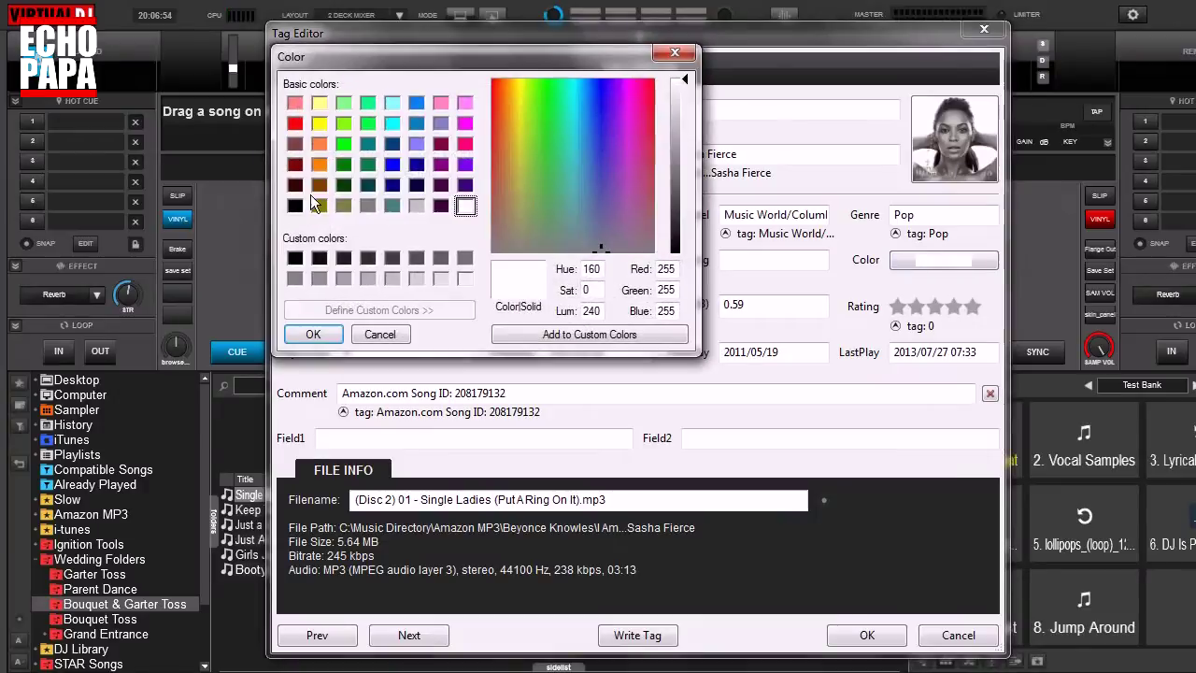
click(345, 163)
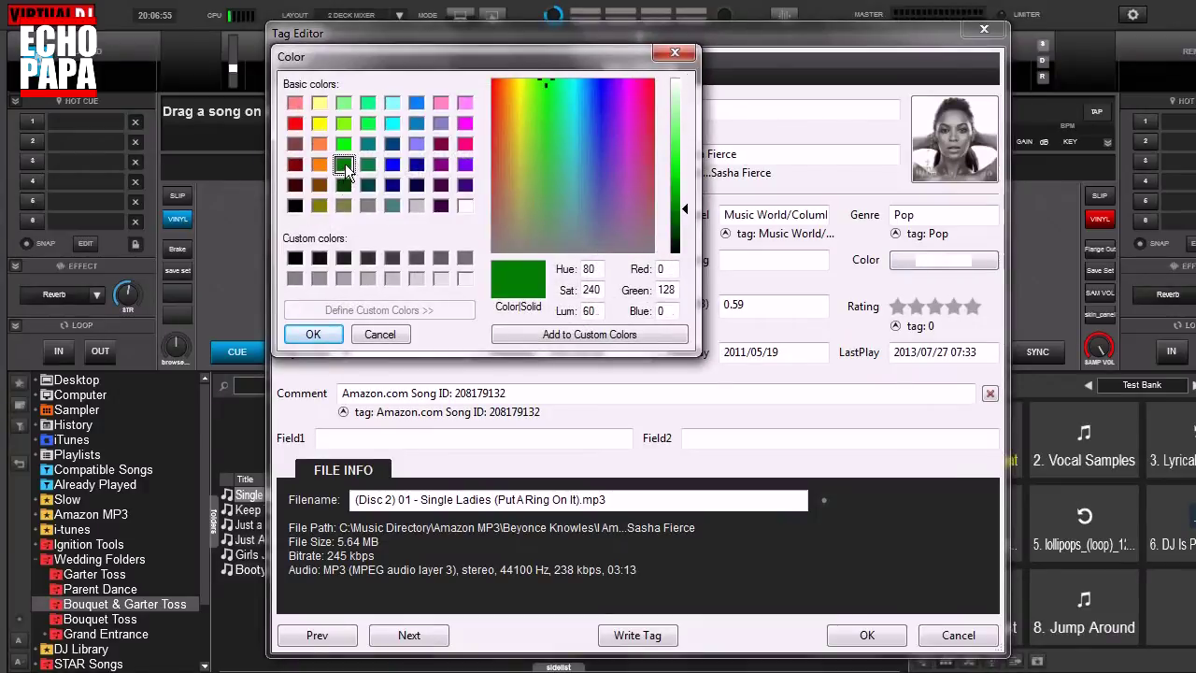
click(313, 334)
click(869, 636)
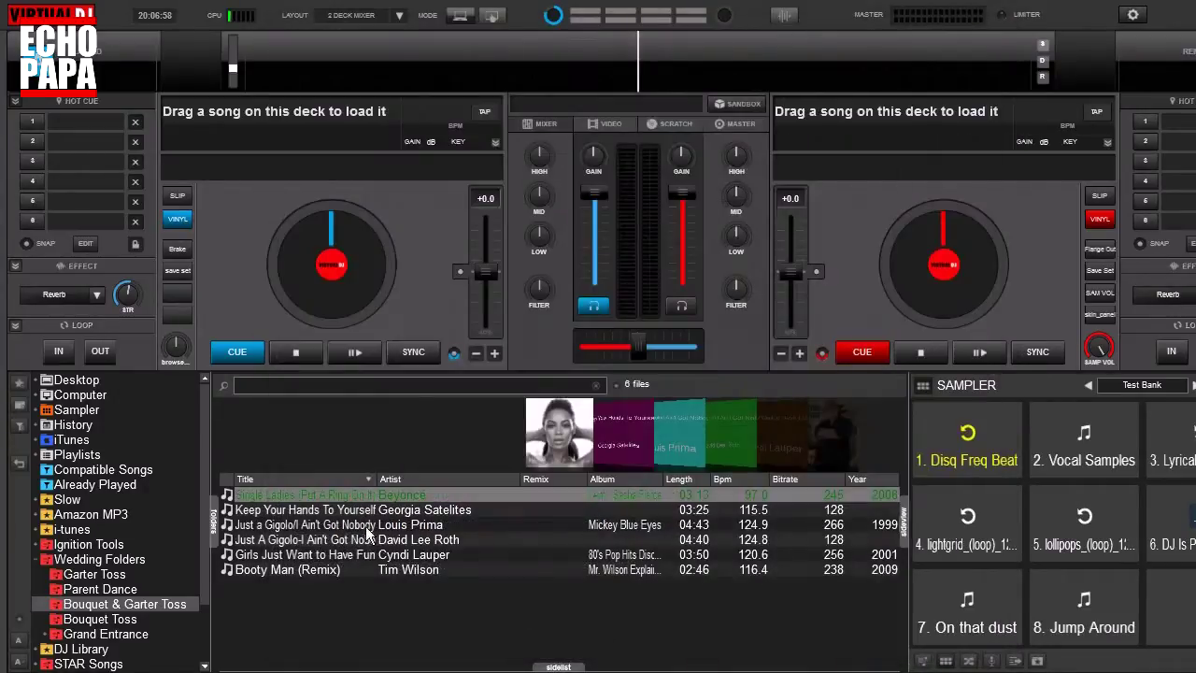
click(361, 510)
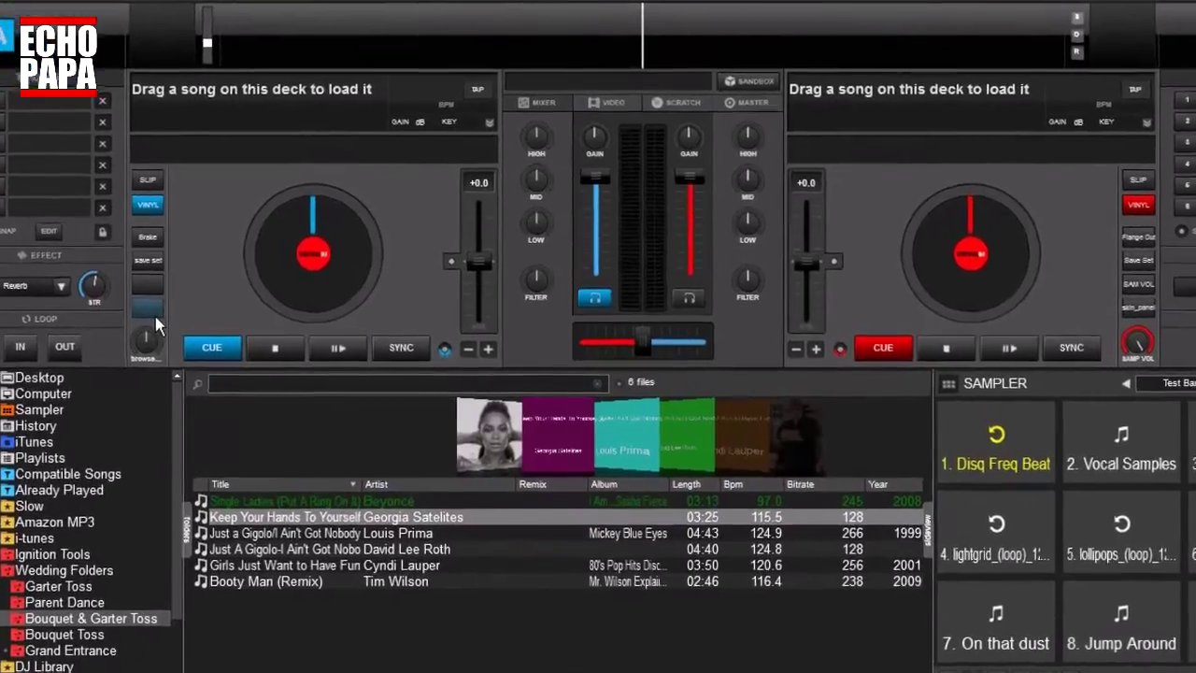
Give the custom deck button the action browsed_file_color "blue" and rename it BLUE.
right_click(179, 316)
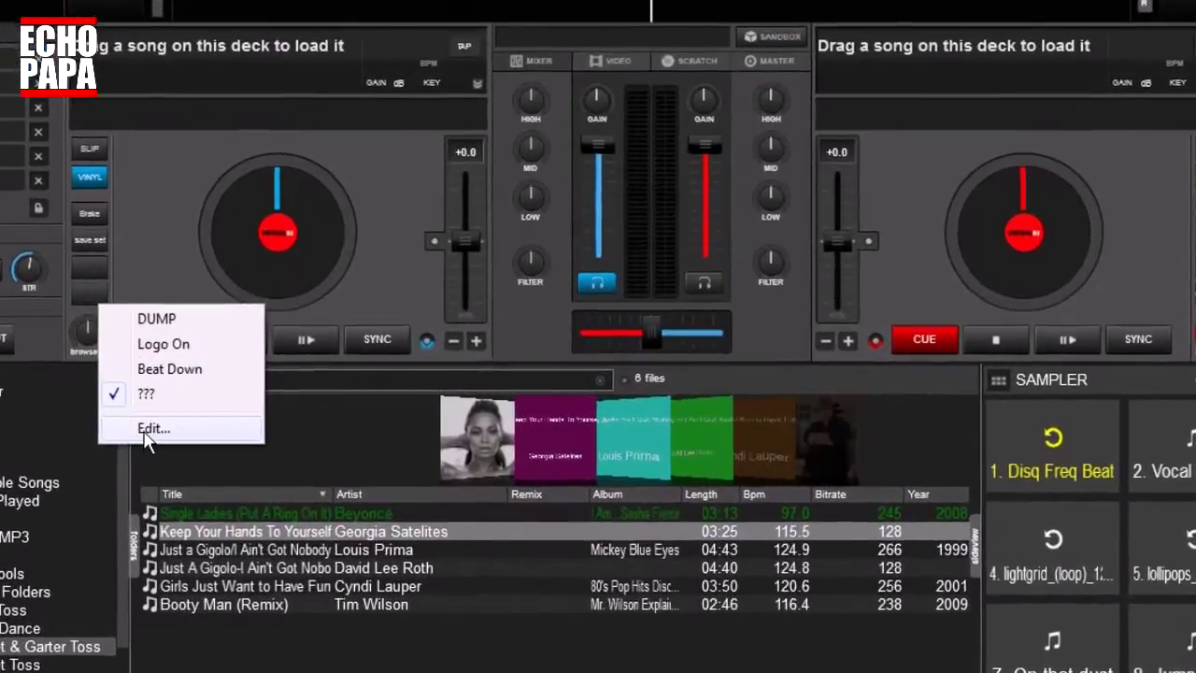
click(152, 429)
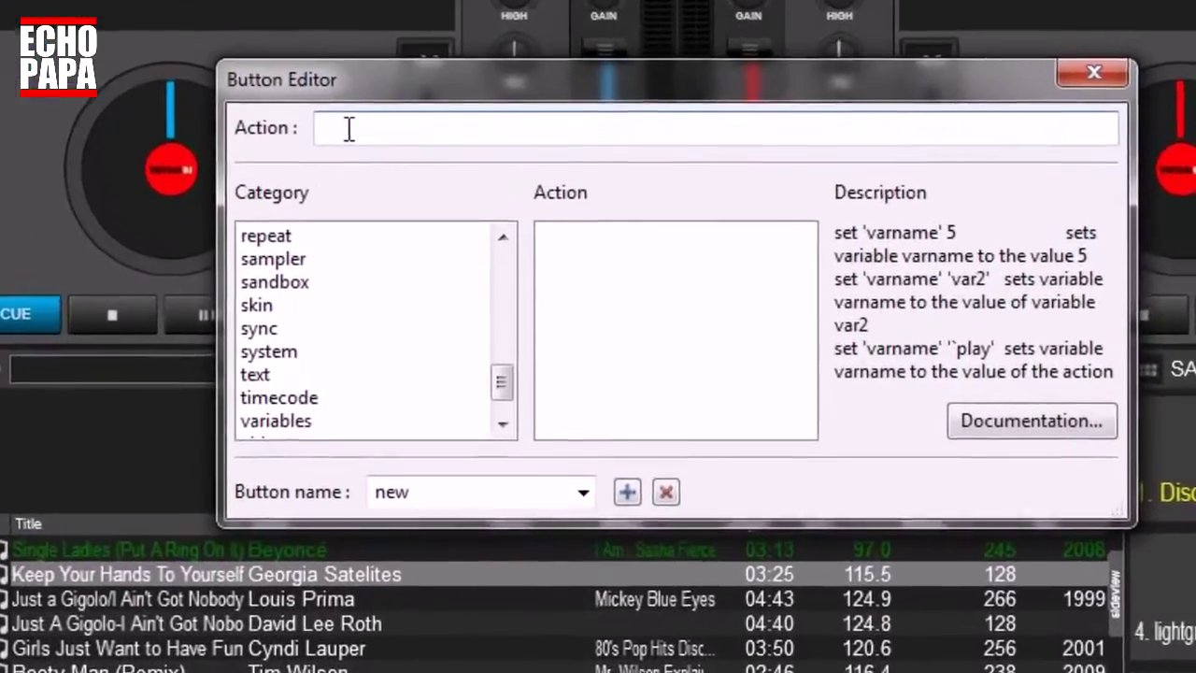
click(351, 131)
text(browsed)
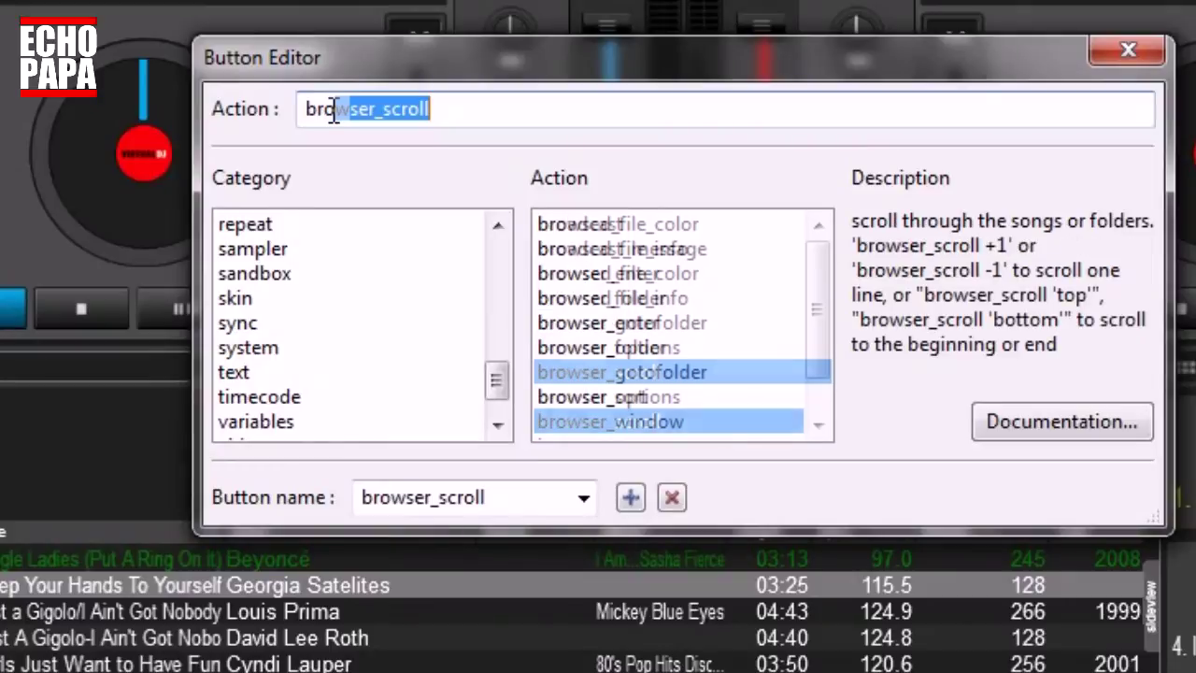
text(_file)
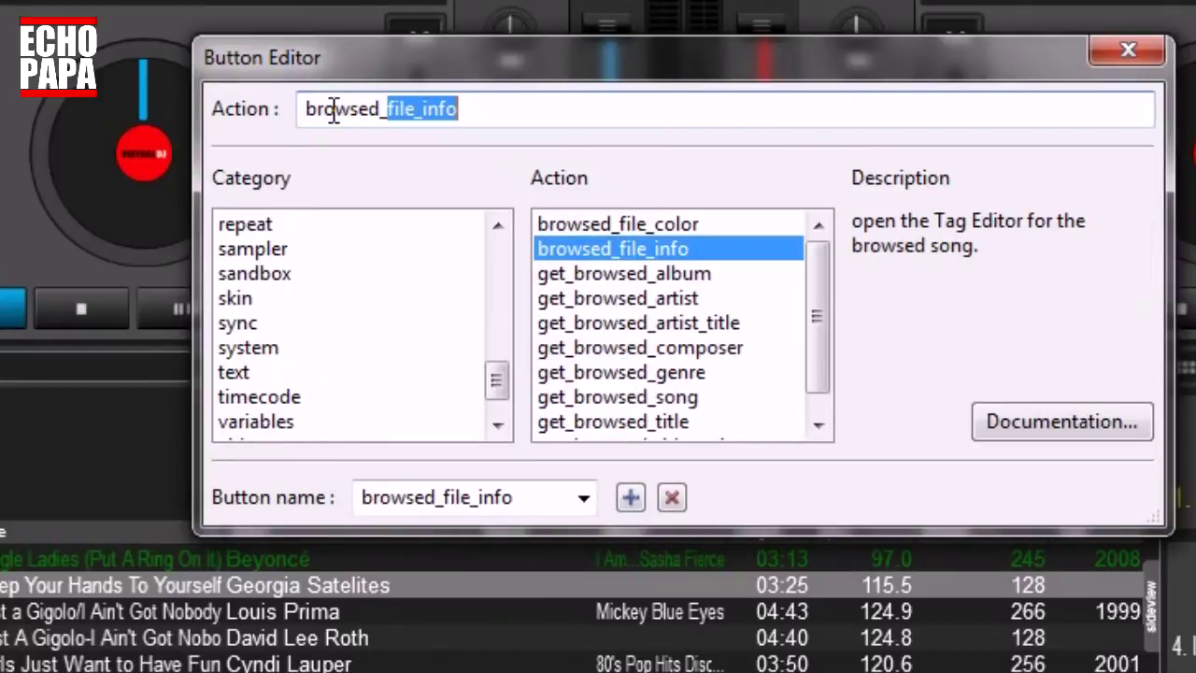
text(_)
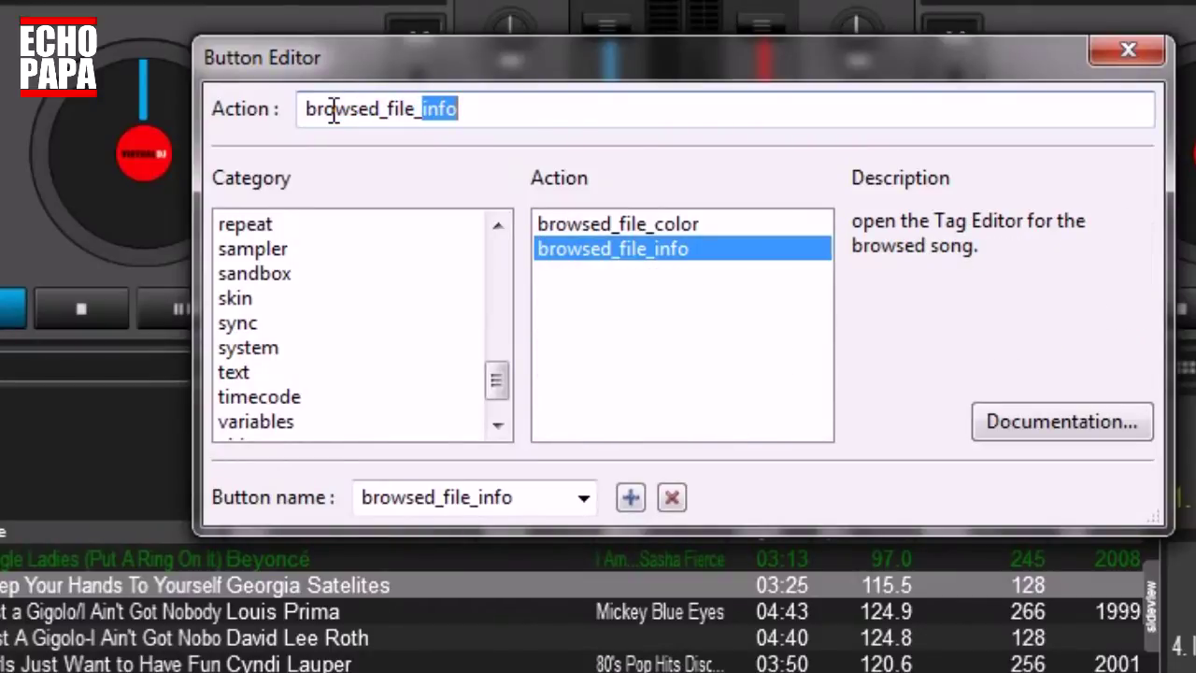
text(color )
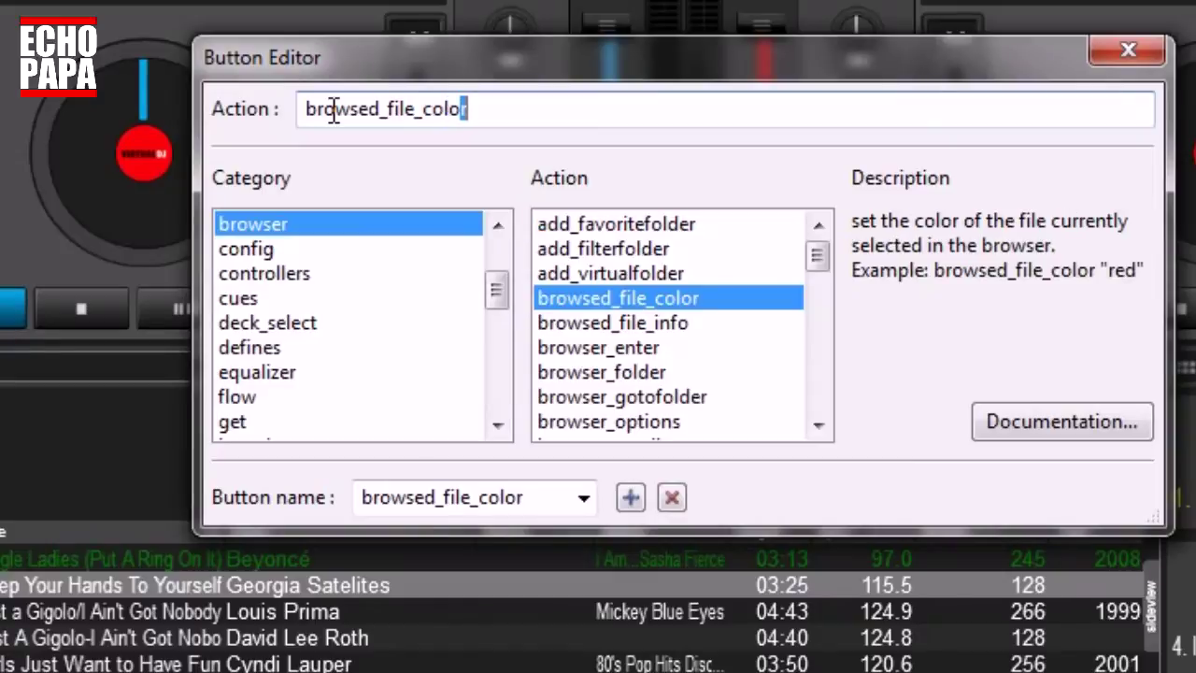
text("blue")
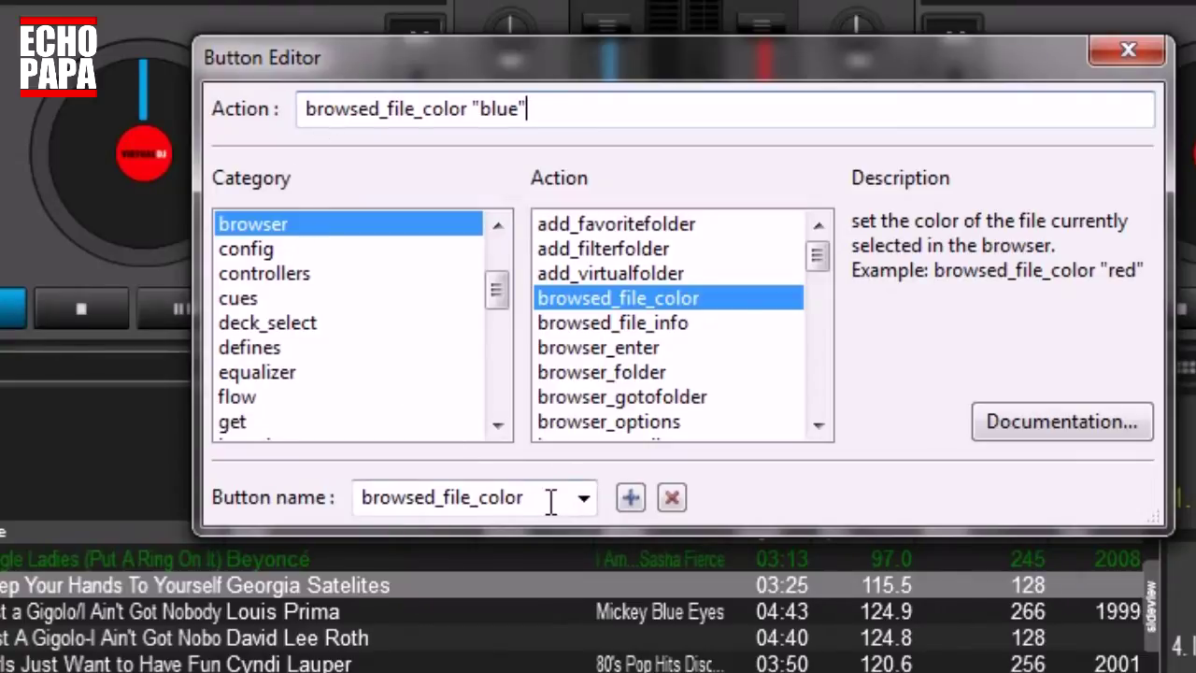
drag(551, 499, 311, 488)
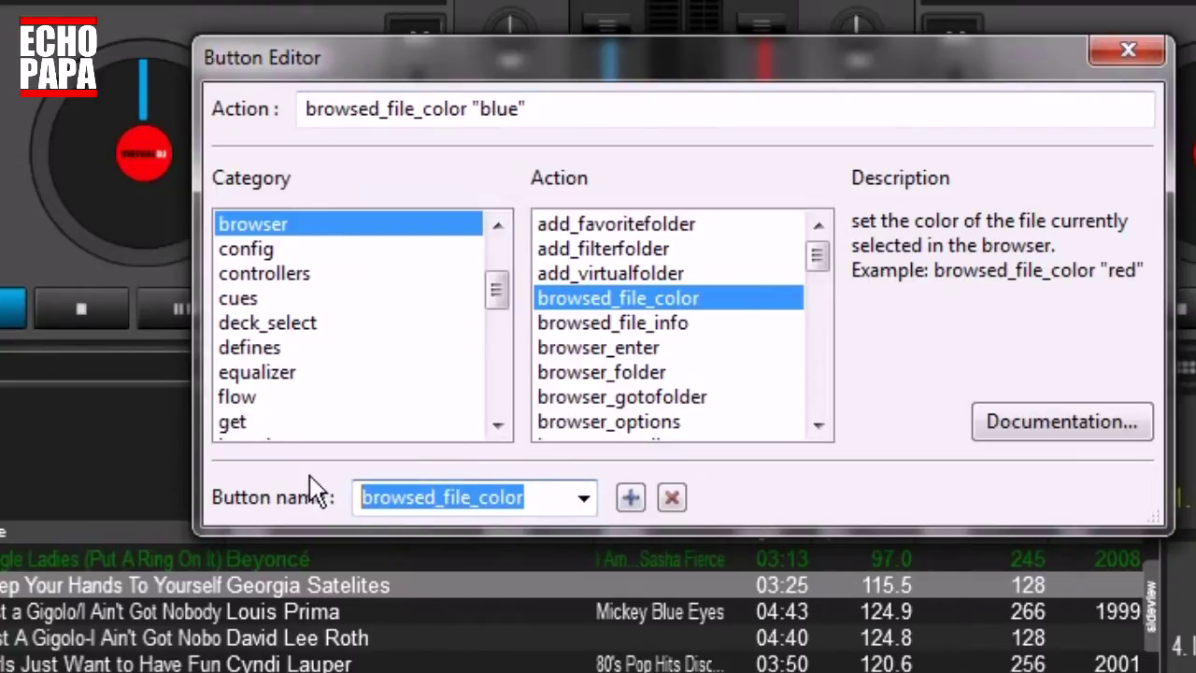
text(BLUE)
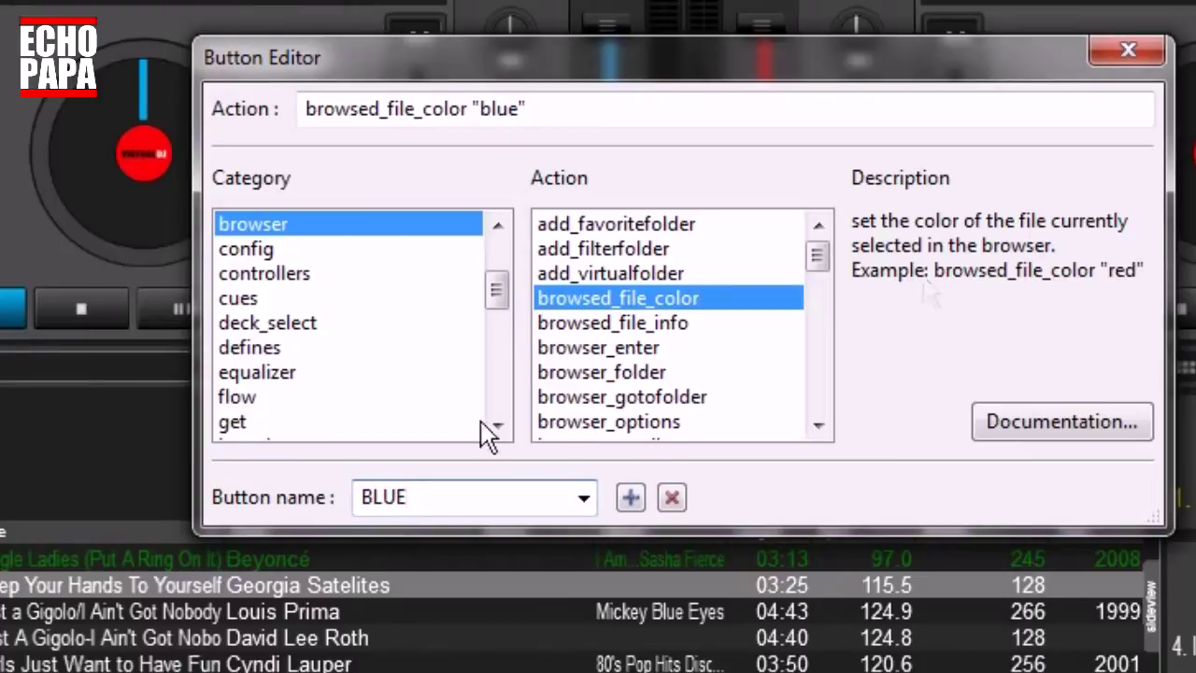
click(1125, 51)
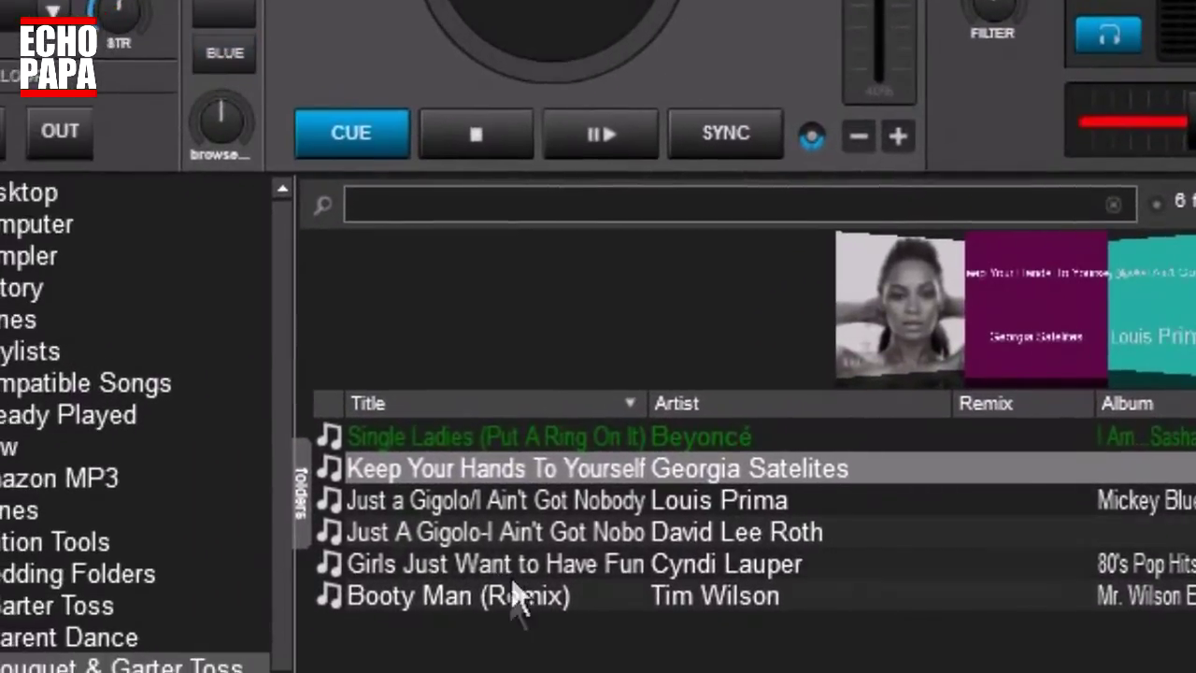
Color Booty Man (Remix) blue with the BLUE button, then select the David Lee Roth track.
click(498, 603)
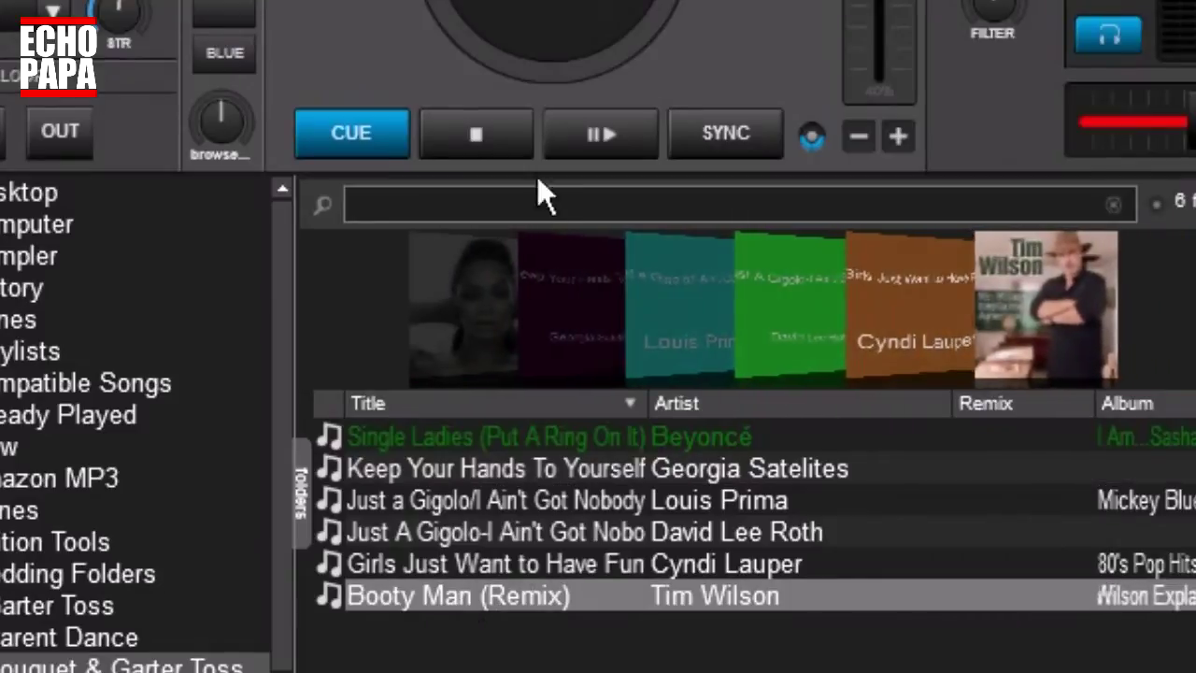
click(240, 52)
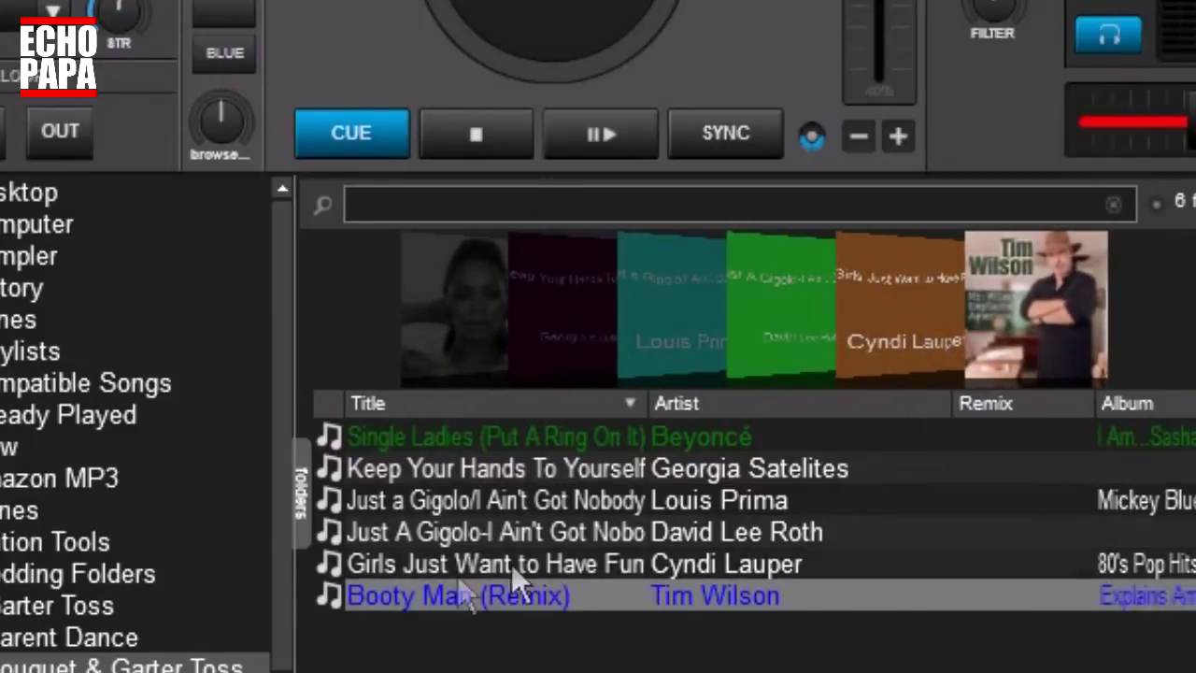
click(486, 535)
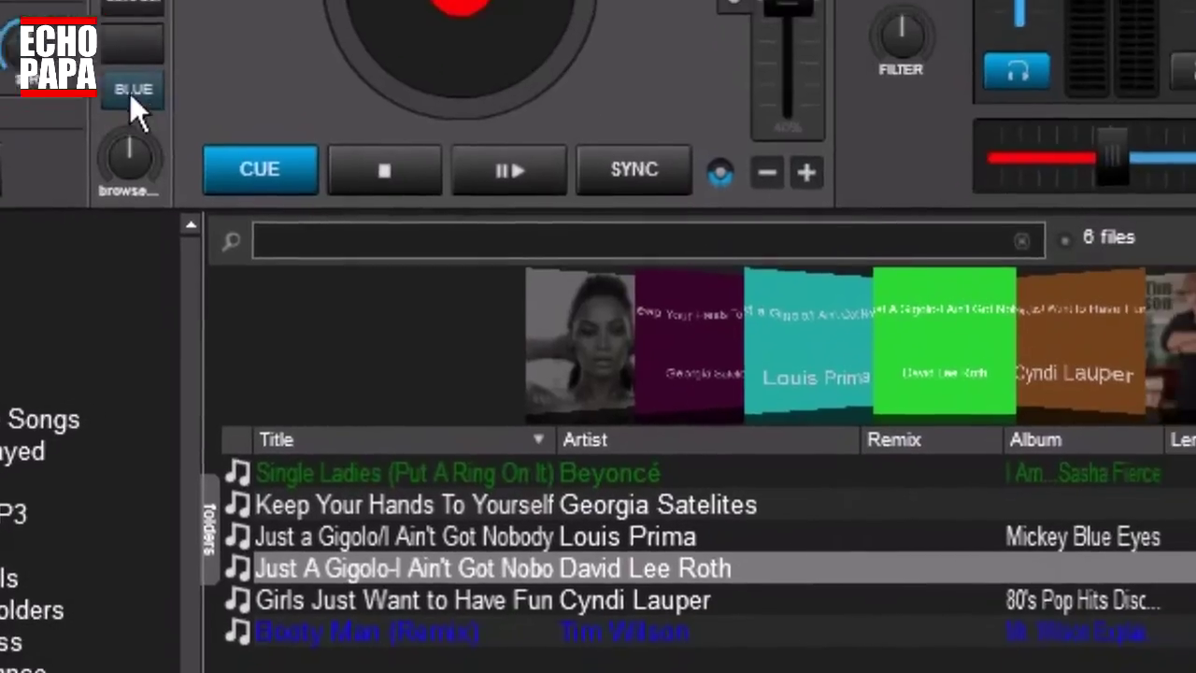
right_click(224, 58)
Rename the BLUE custom button to COLOR in its editor.
click(315, 271)
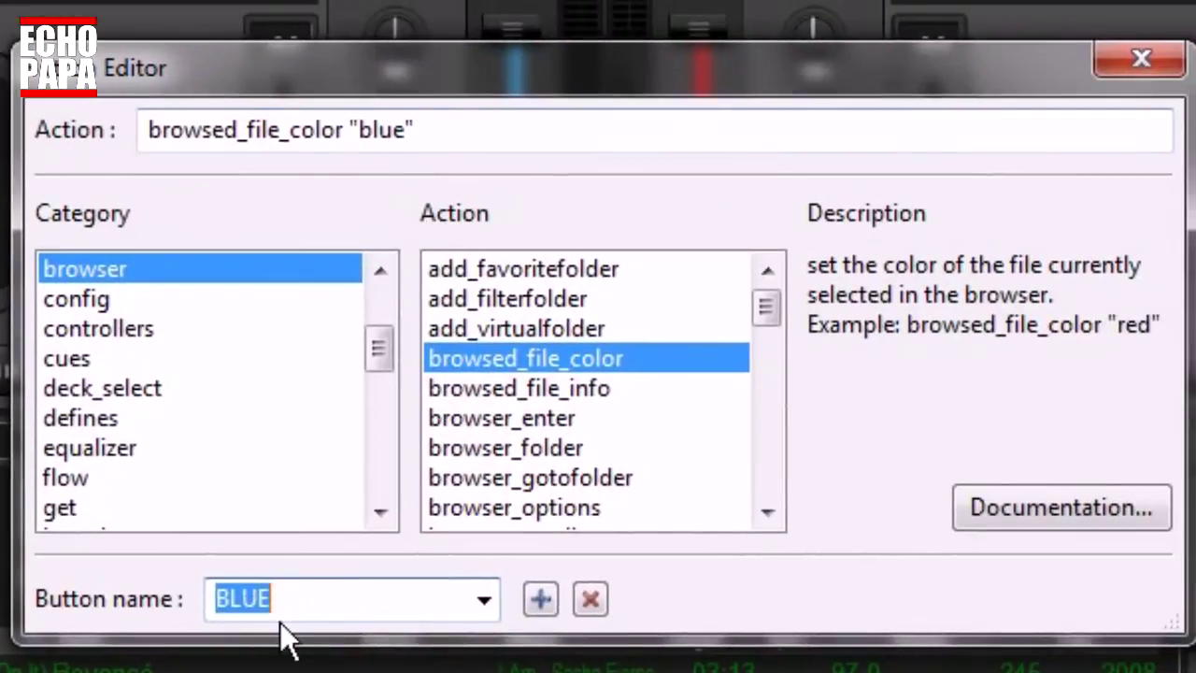
click(460, 540)
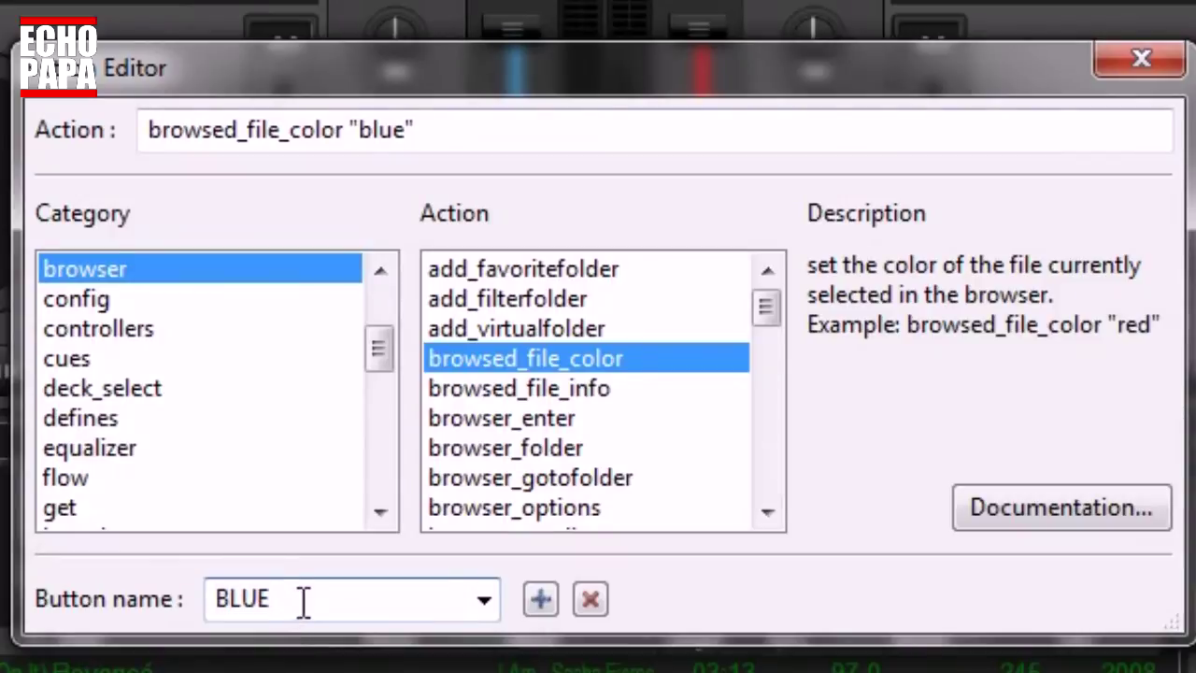
drag(304, 601, 75, 569)
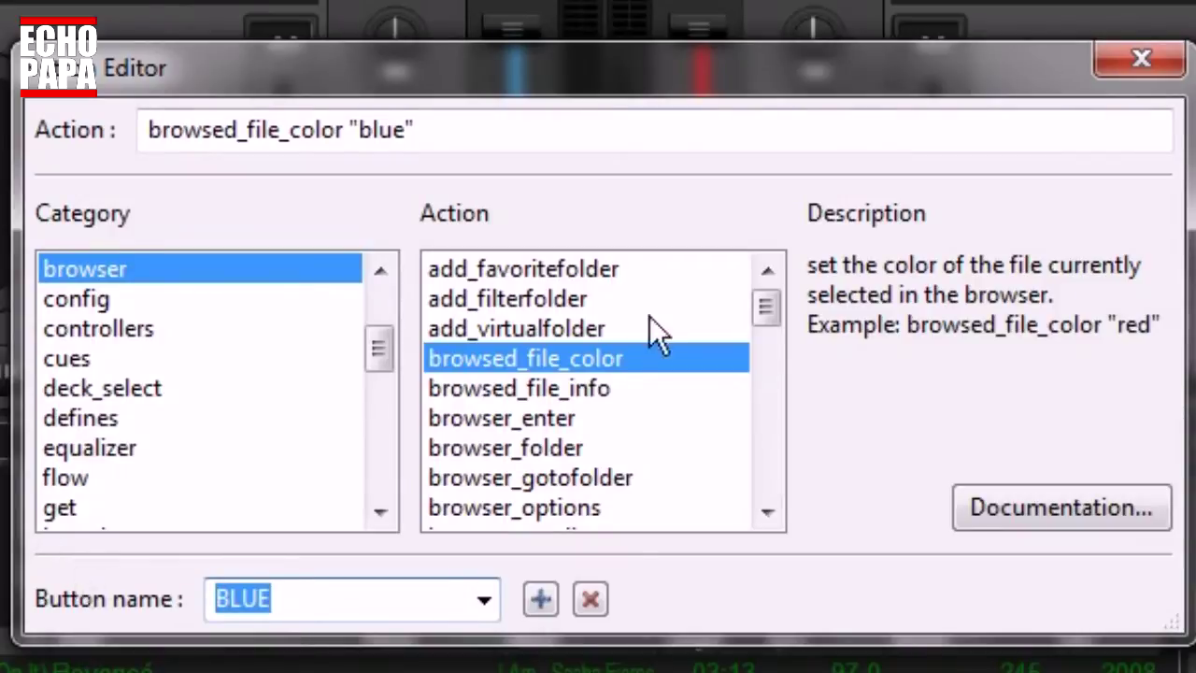
text(COLOR)
Prefix the button's action with 'holding ?' before browsed_file_color "blue".
click(435, 127)
click(148, 129)
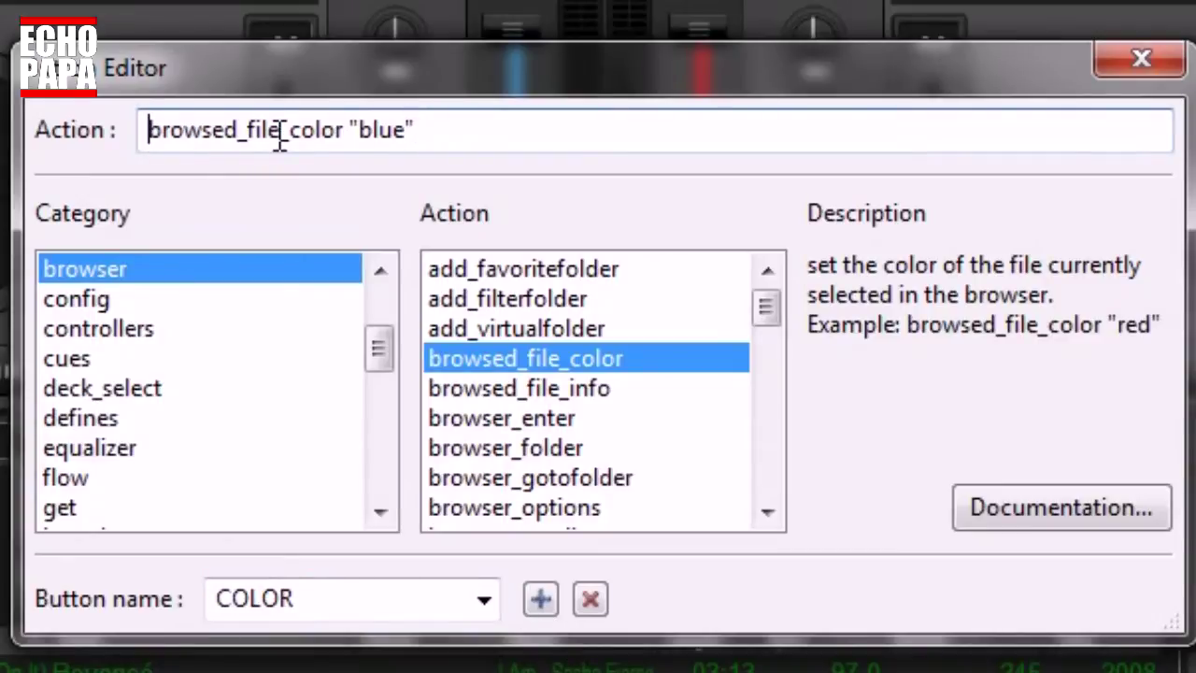
key(Left)
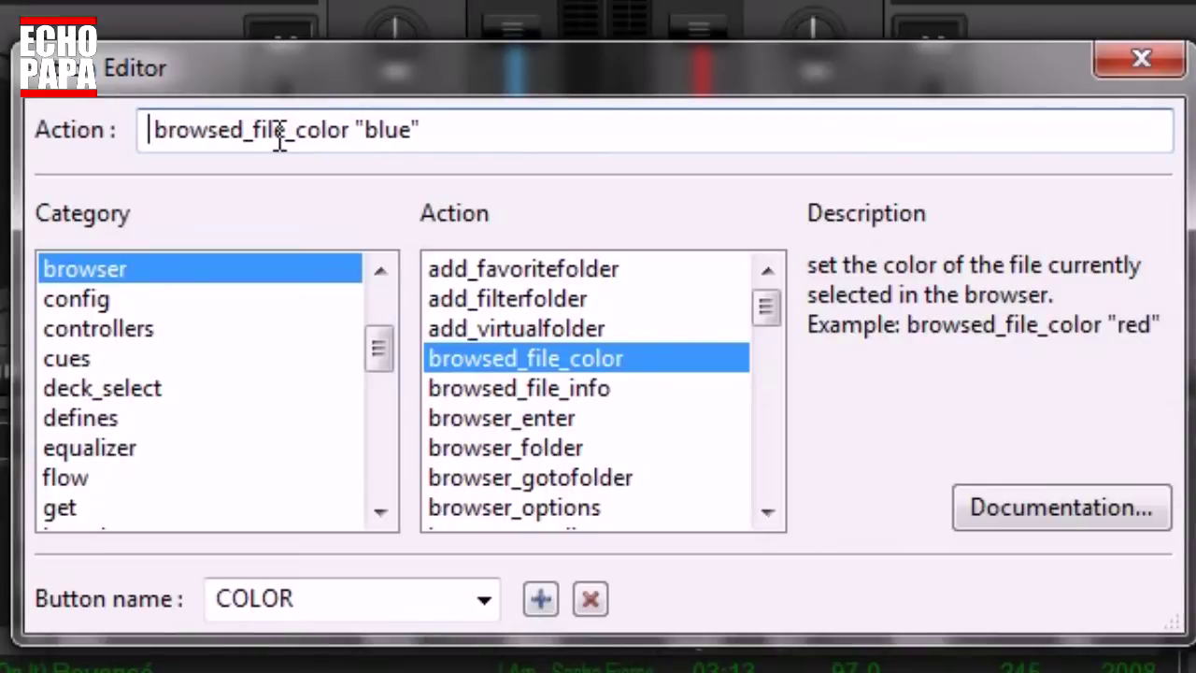
text(holding ?)
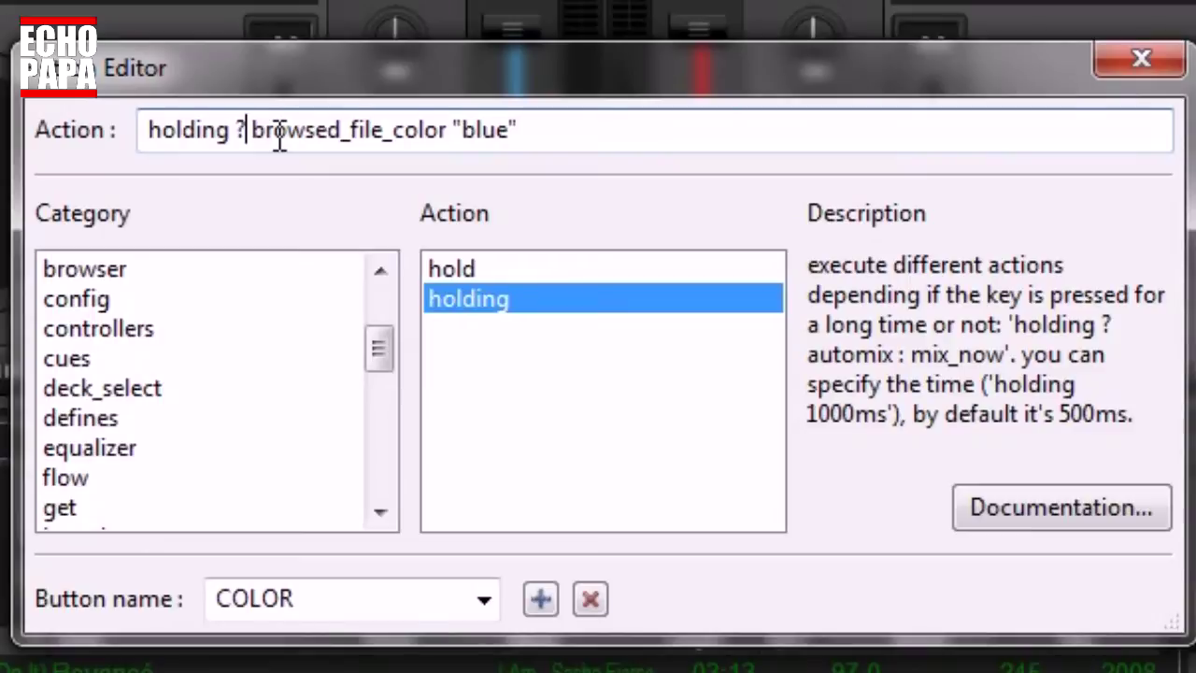
Make the COLOR action read holding ? browsed_file_color "red" : browsed_file_color "yellow", then close the editor.
key(End)
key(BackSpace)
key(BackSpace)
key(BackSpace)
key(BackSpace)
key(BackSpace)
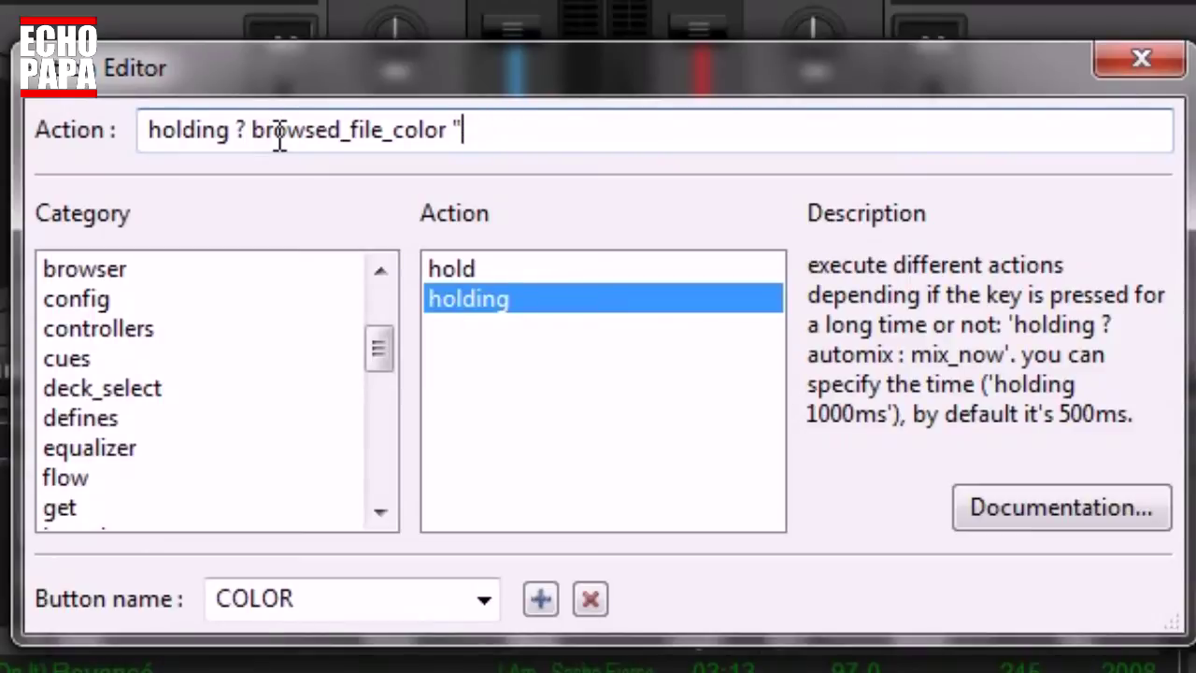
text(red" : )
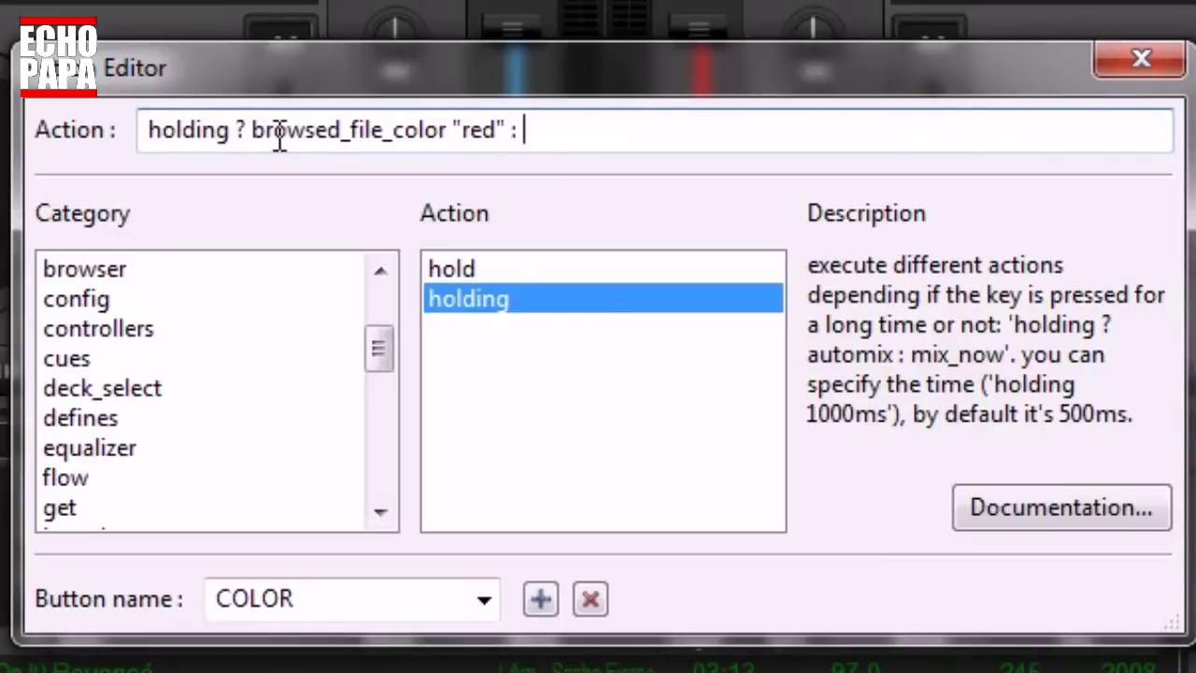
text(br)
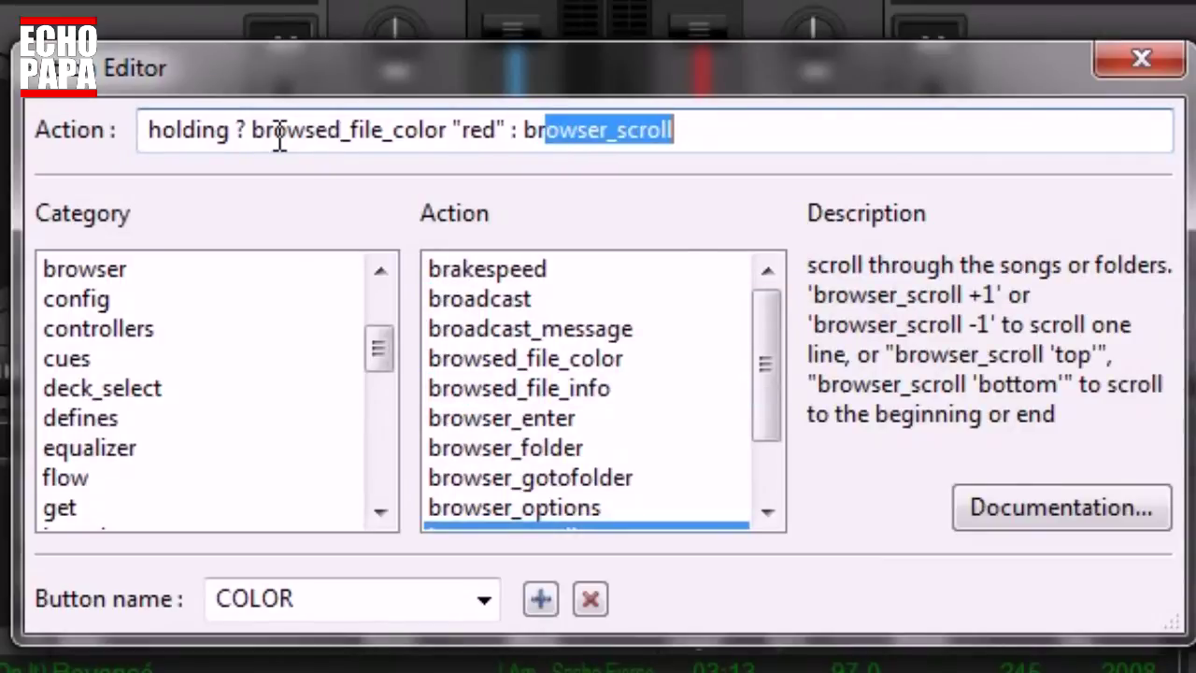
text(ows)
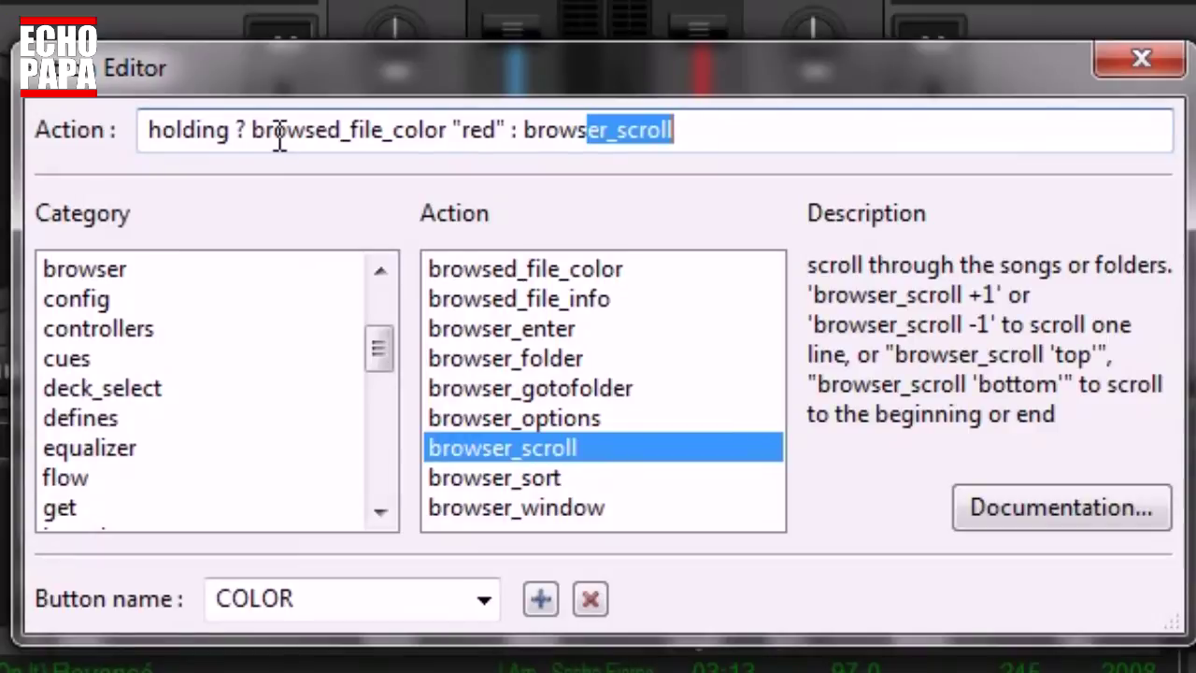
click(580, 270)
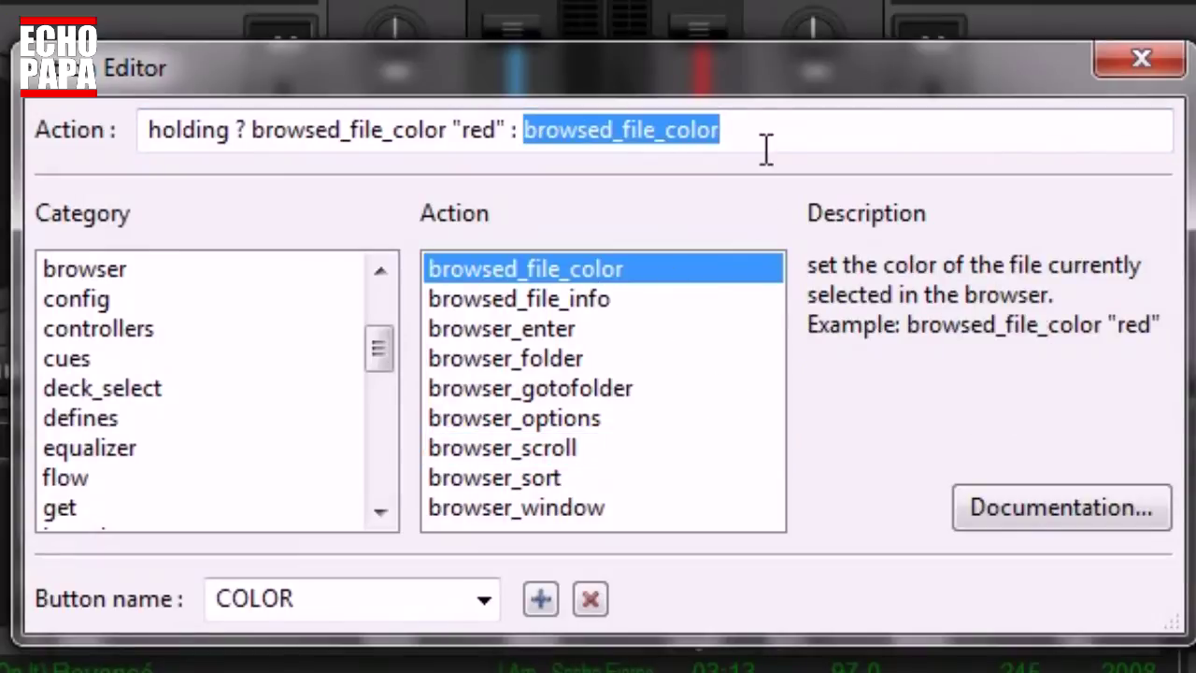
click(777, 127)
text("yellow")
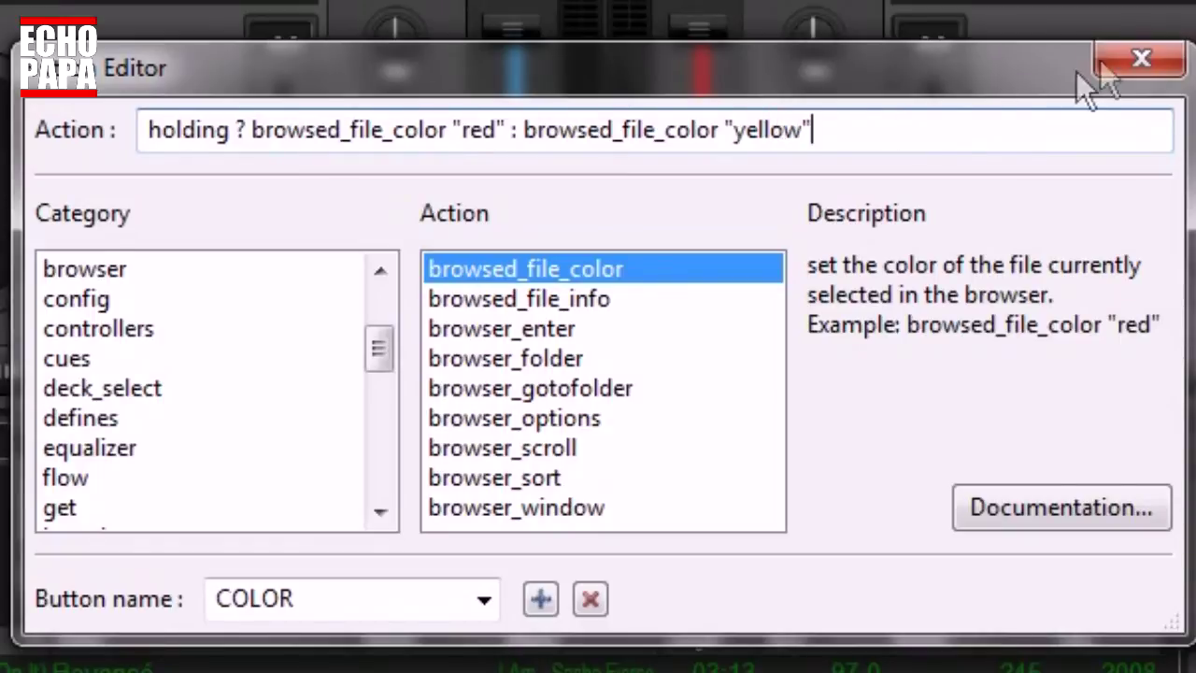
click(1140, 56)
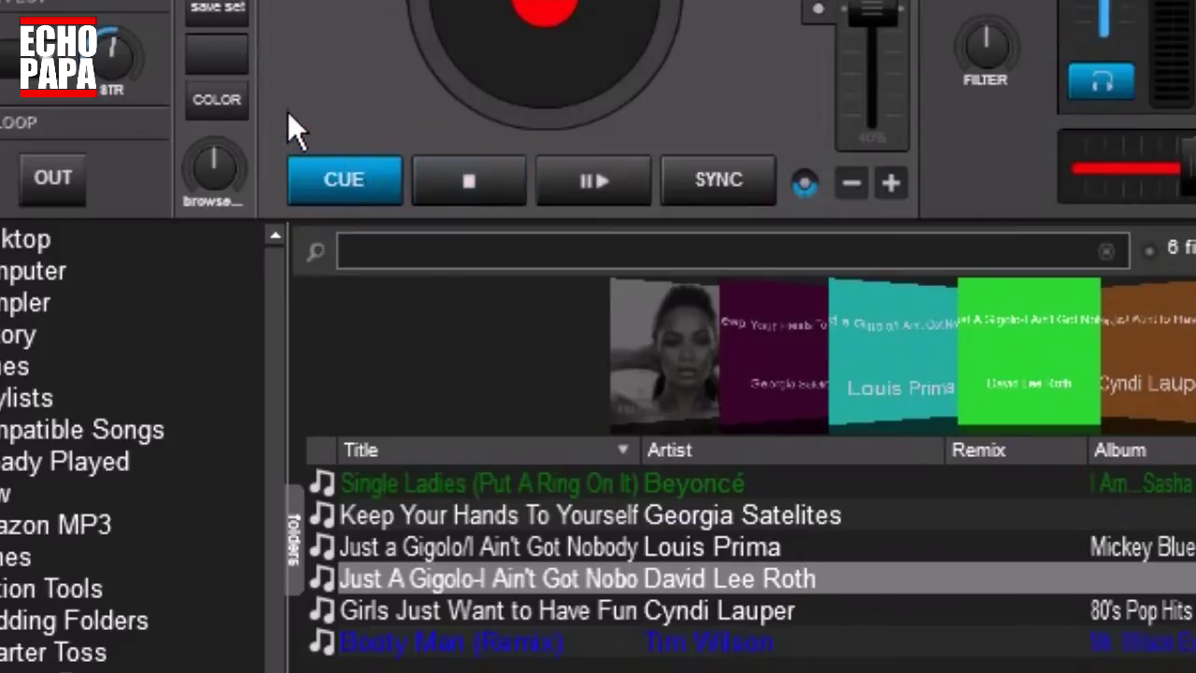
Tap COLOR to make Just A Gigolo yellow, then long-press it to make it red.
click(232, 97)
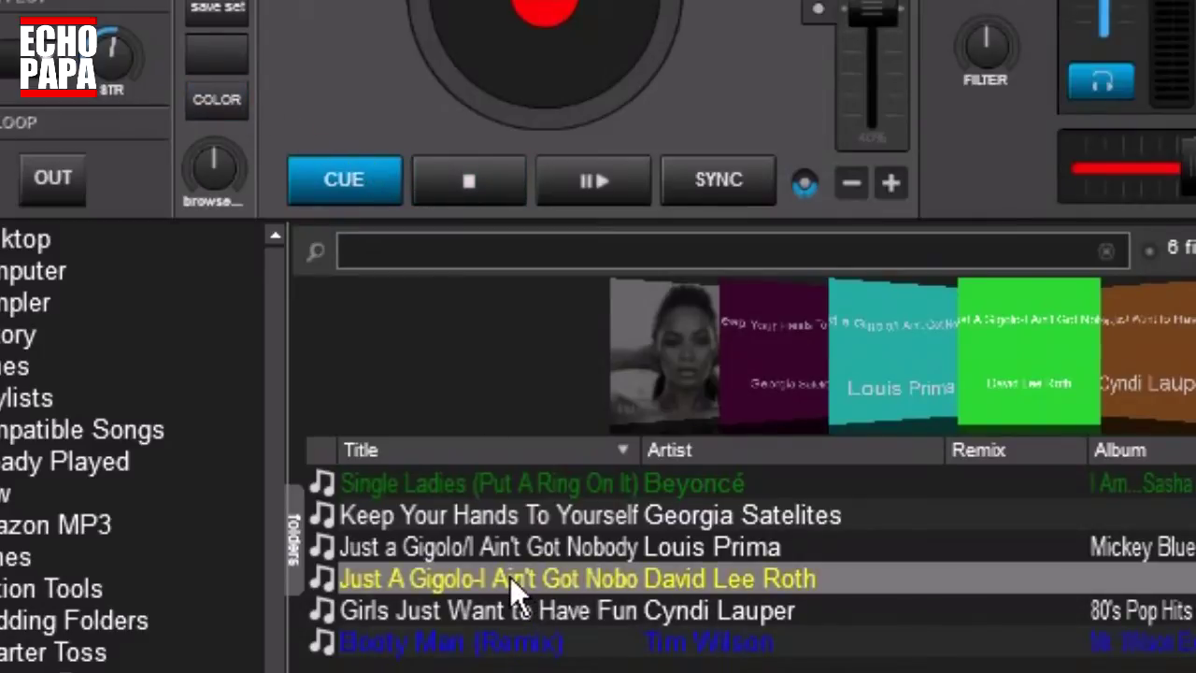
click(234, 101)
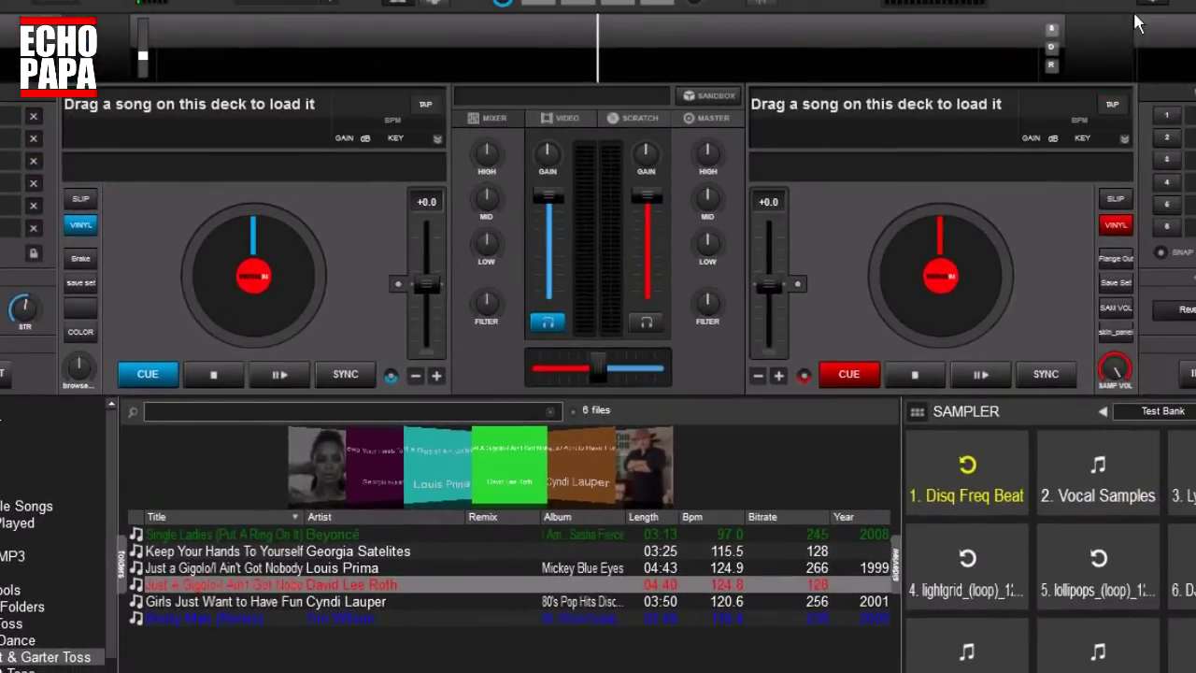
Open Settings to view the keyboard mapping where Q runs the isrepeat red/yellow color action.
click(1152, 7)
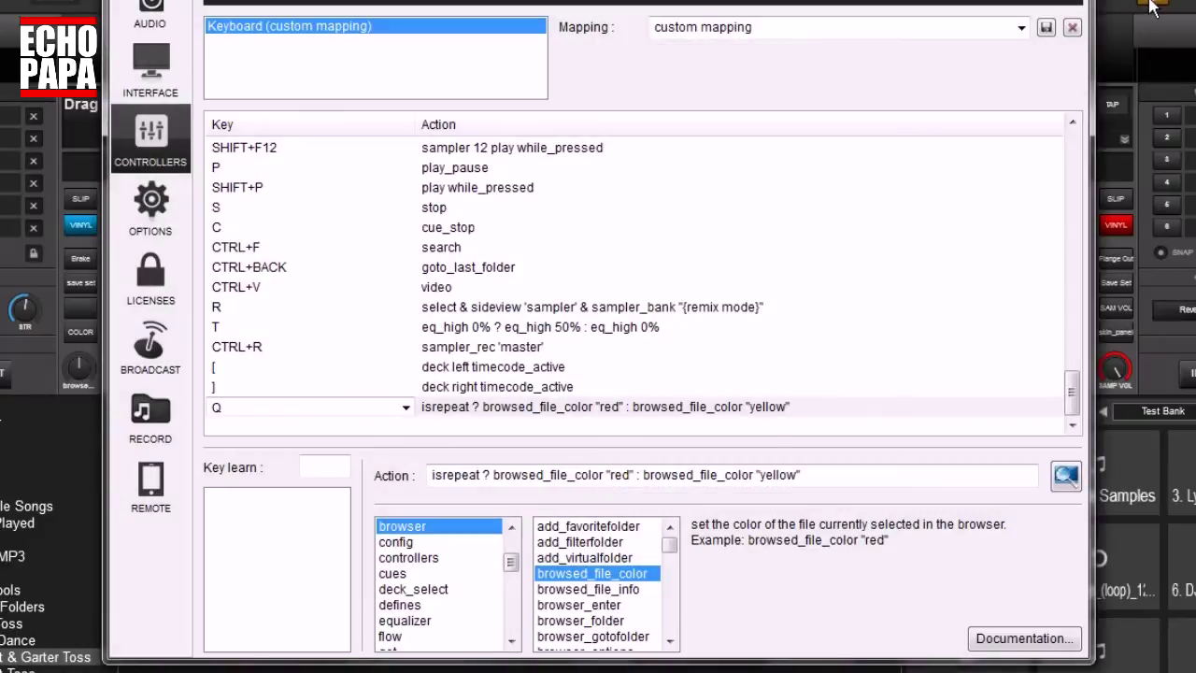